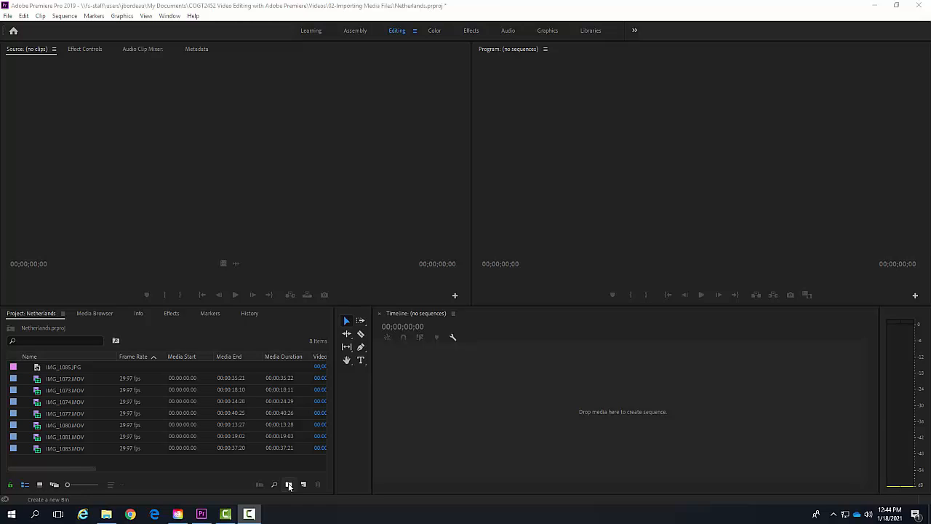
Step: Create a new bin named Amsterdam at the top level of the Netherlands project
click(289, 485)
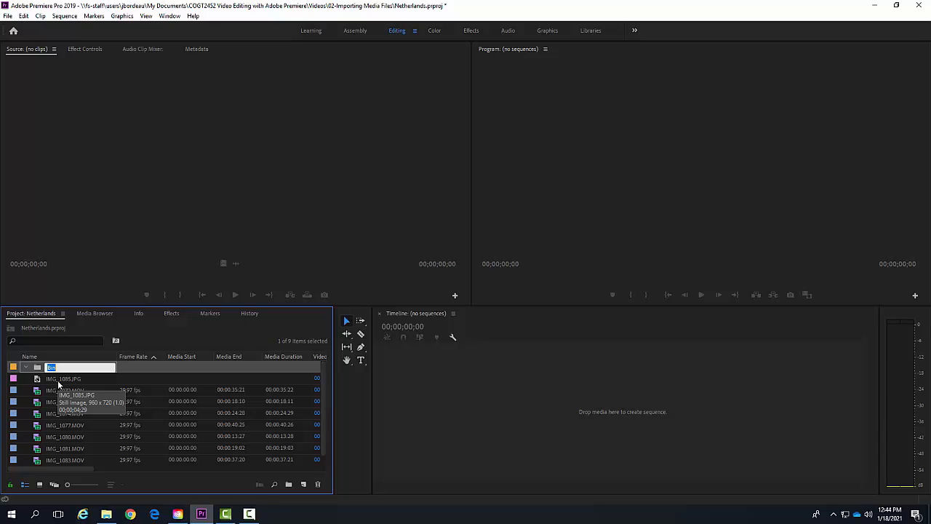
text(Amsterdam)
click(59, 382)
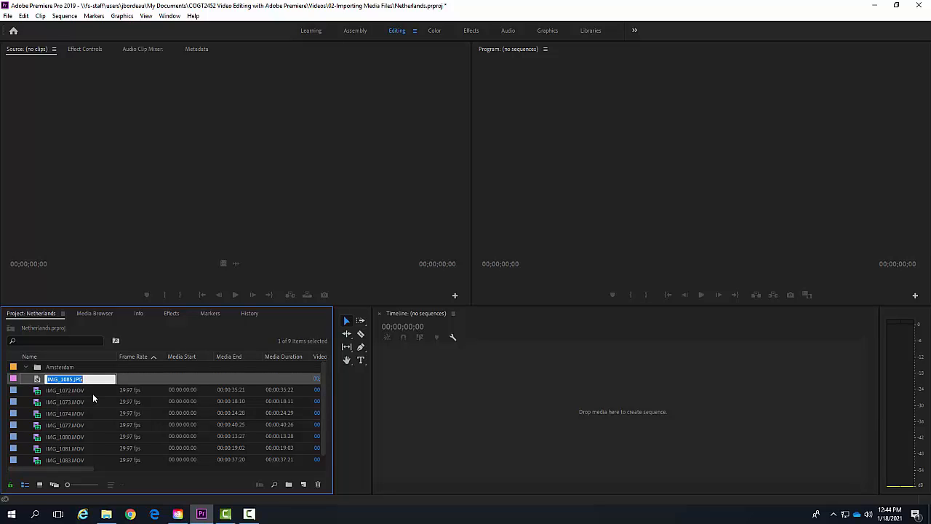
Step: Open the Amsterdam bin and create a bin named Clips inside it
click(58, 369)
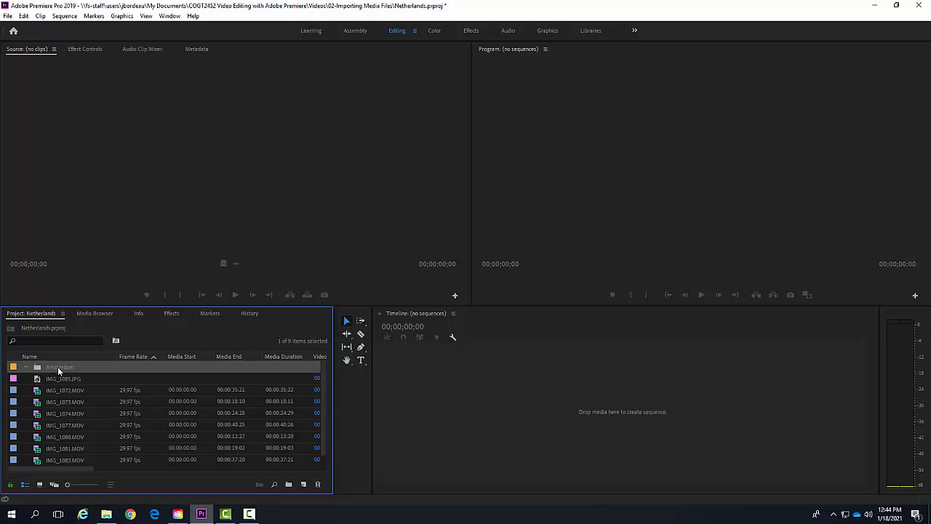
click(58, 367)
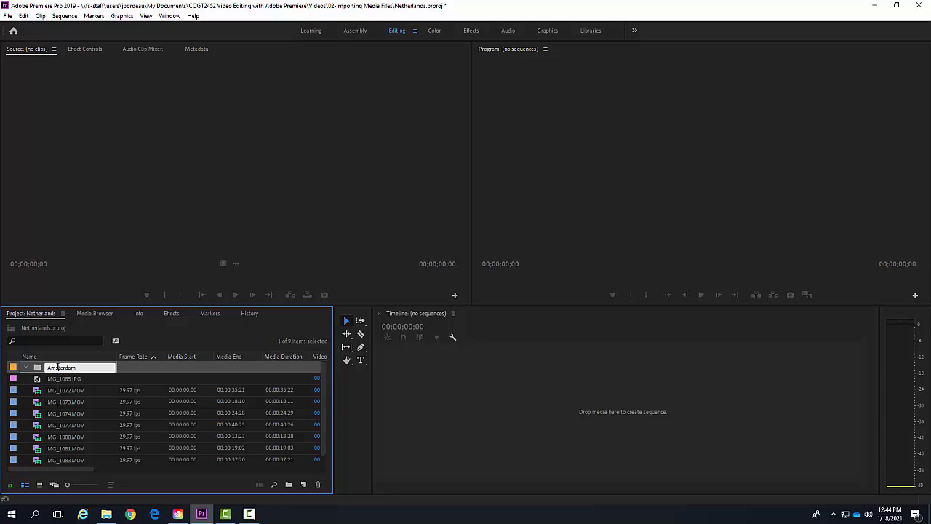
double_click(37, 368)
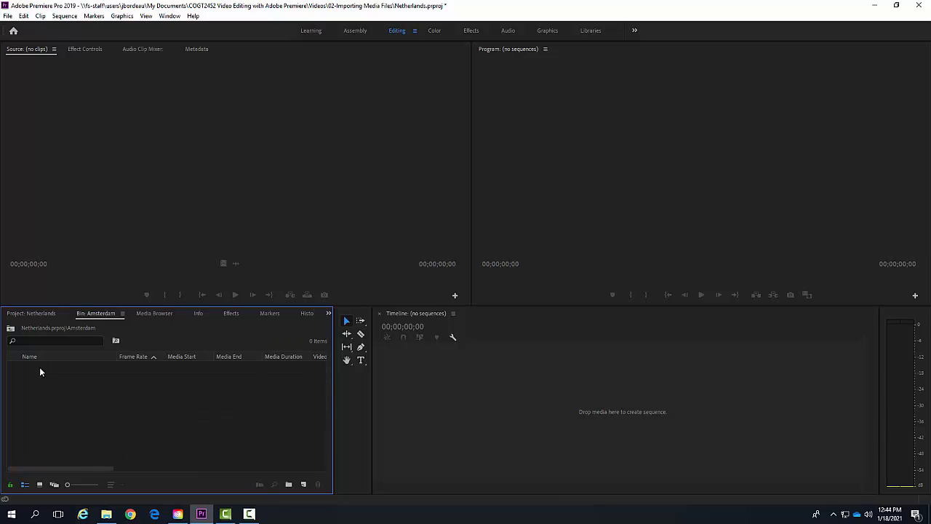
click(289, 484)
text(c)
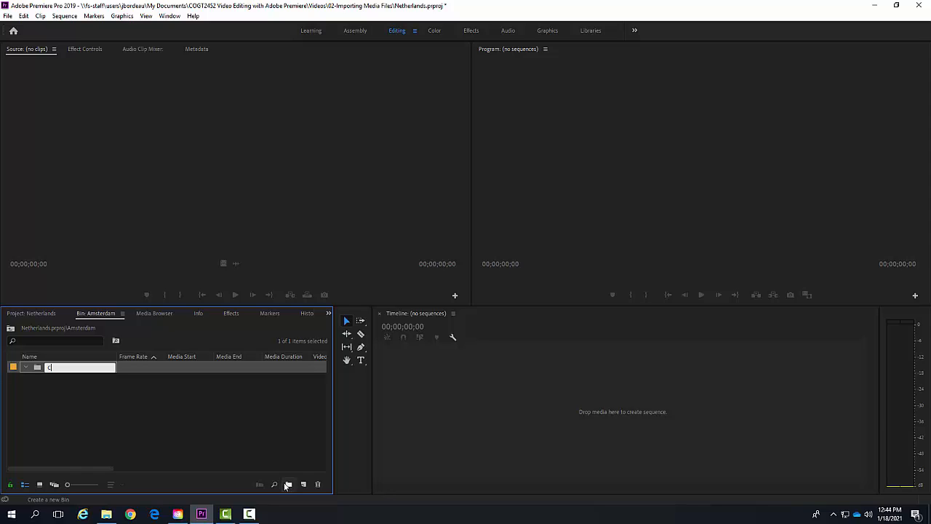
text(lips)
key(Return)
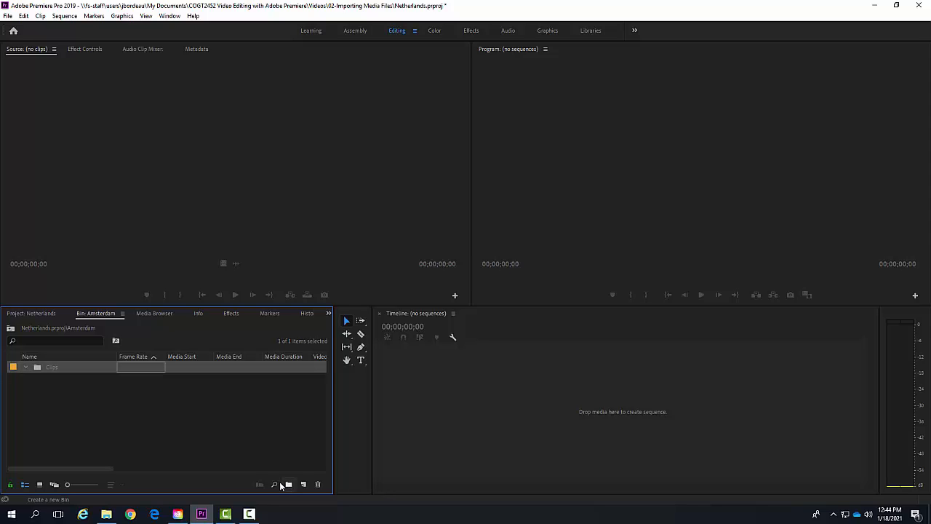
click(117, 416)
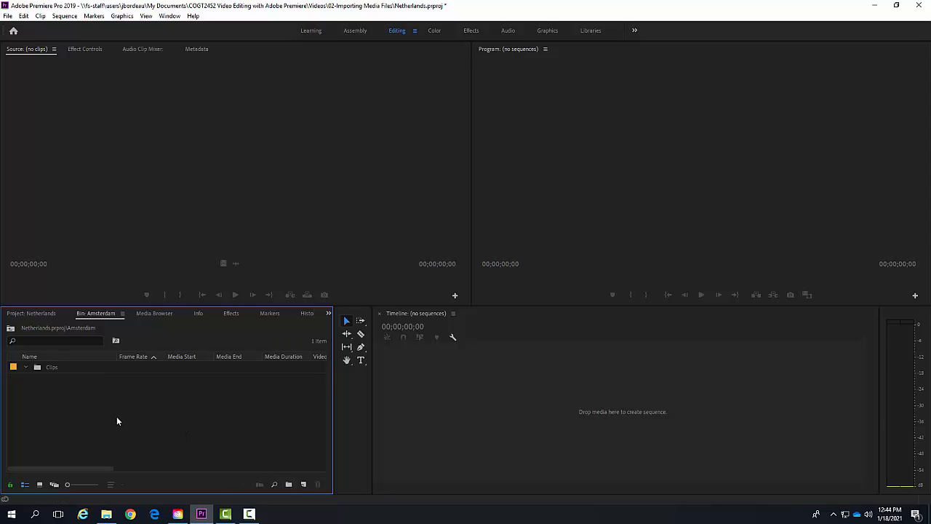
Step: Create a second bin named Images inside the Amsterdam bin
click(289, 485)
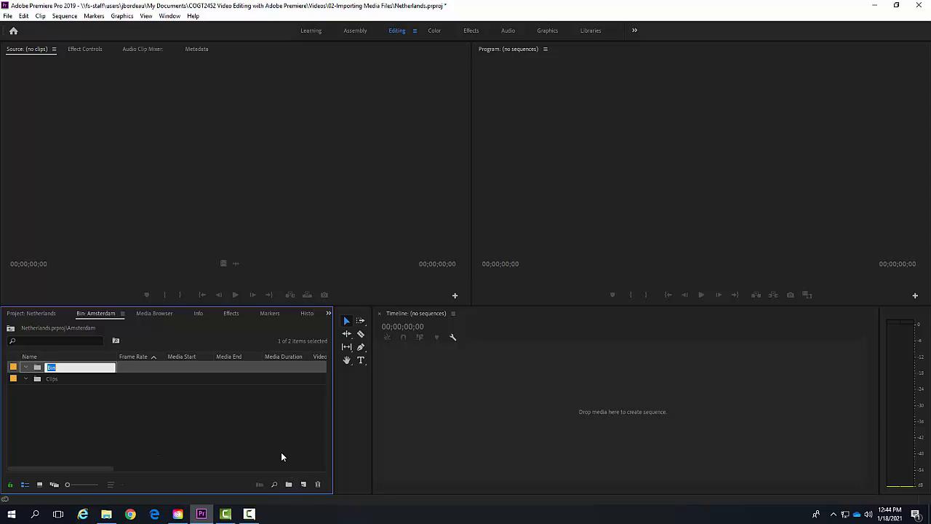
text(Images)
key(Tab)
click(232, 456)
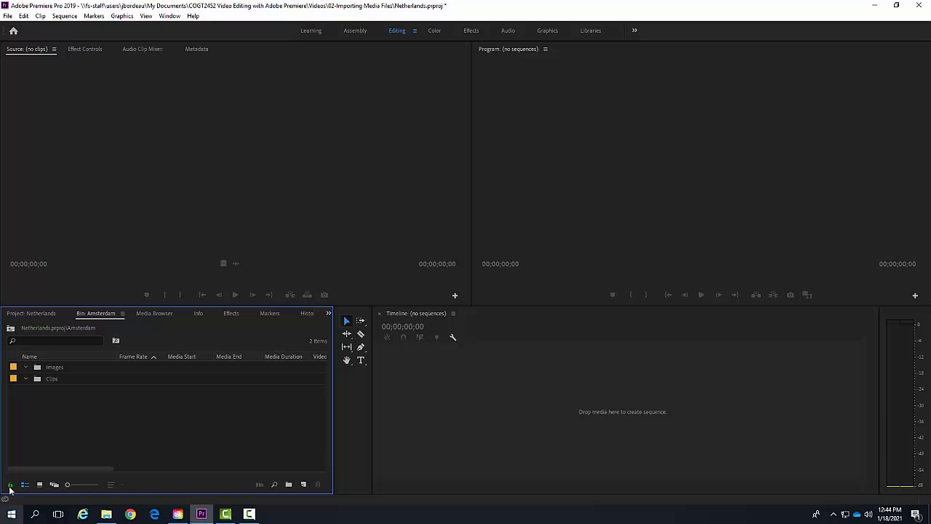
Step: Return to the project's top level and move IMG_1085.JPG into Amsterdam's Images bin
click(10, 328)
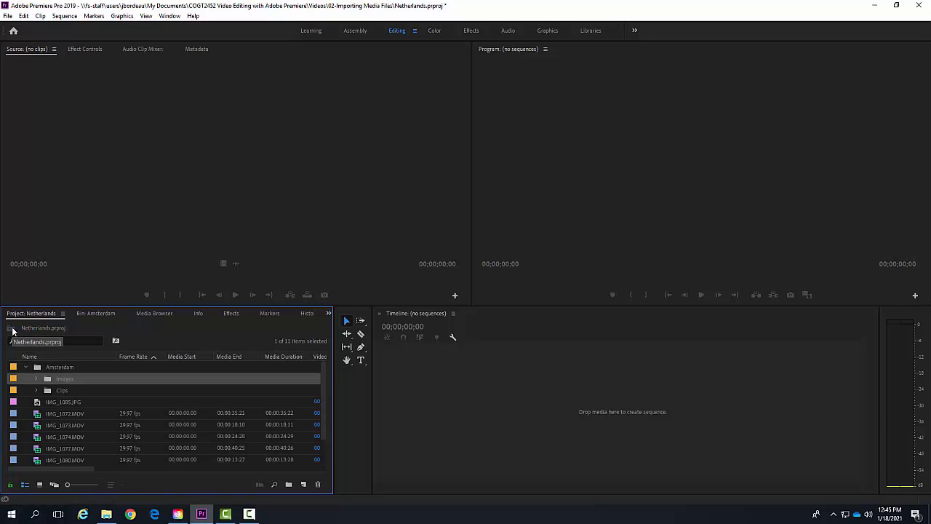
click(54, 404)
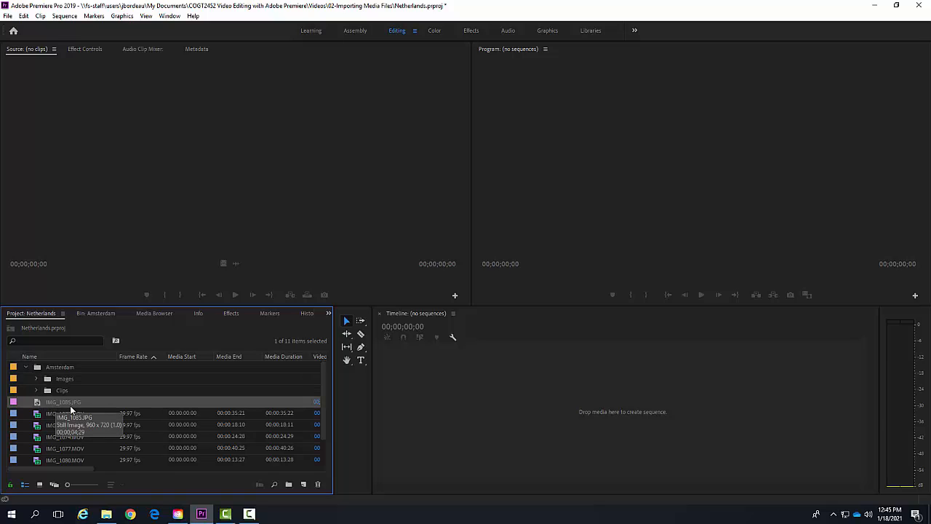
drag(60, 403, 66, 379)
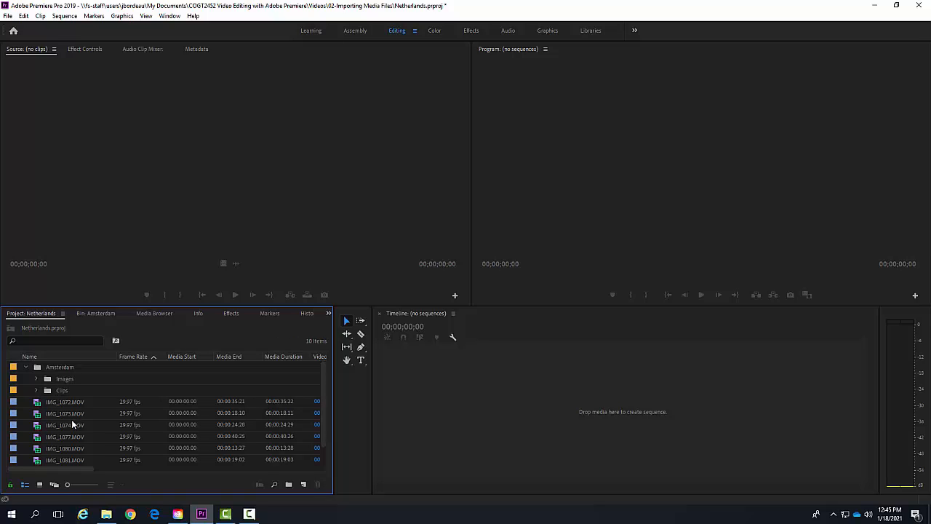
Step: Move all the MOV clips from IMG_1072 through IMG_1083 into Amsterdam's Clips bin
click(65, 402)
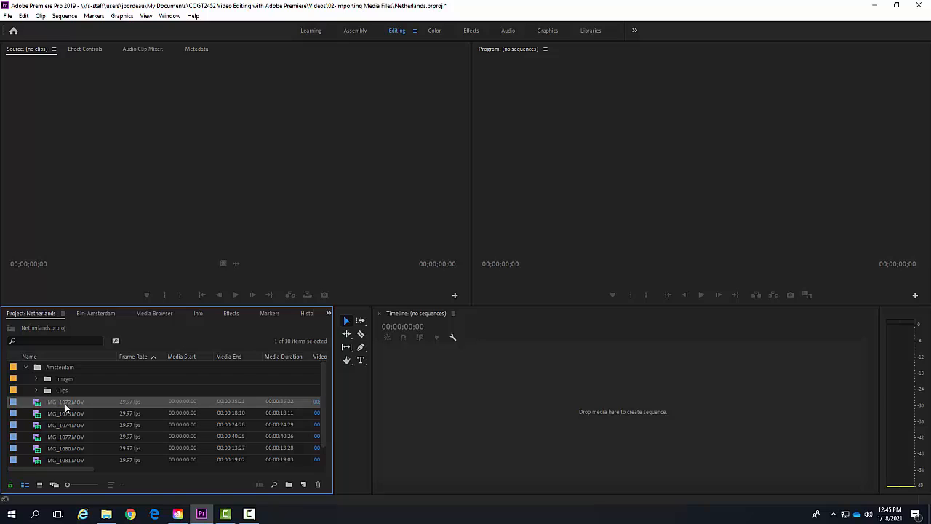
scroll(65, 407, down, 1)
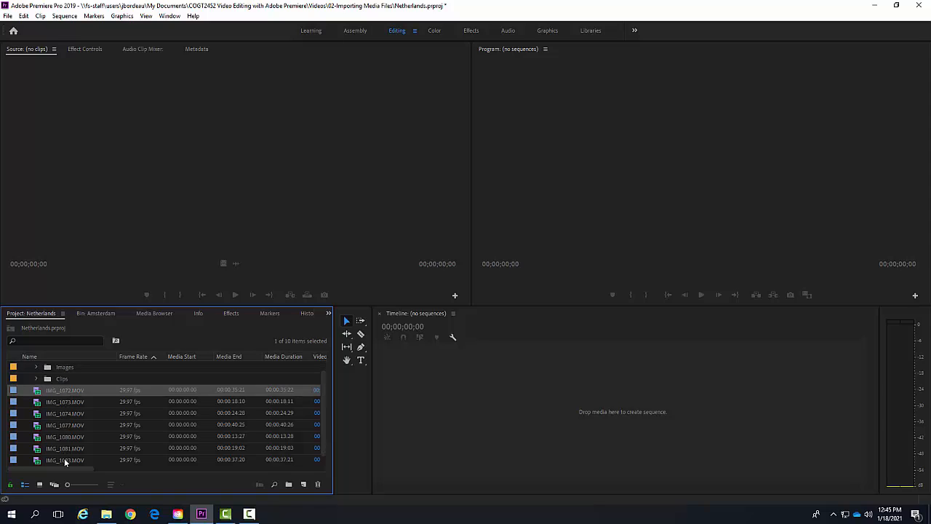
shift+click(67, 460)
drag(60, 431, 63, 380)
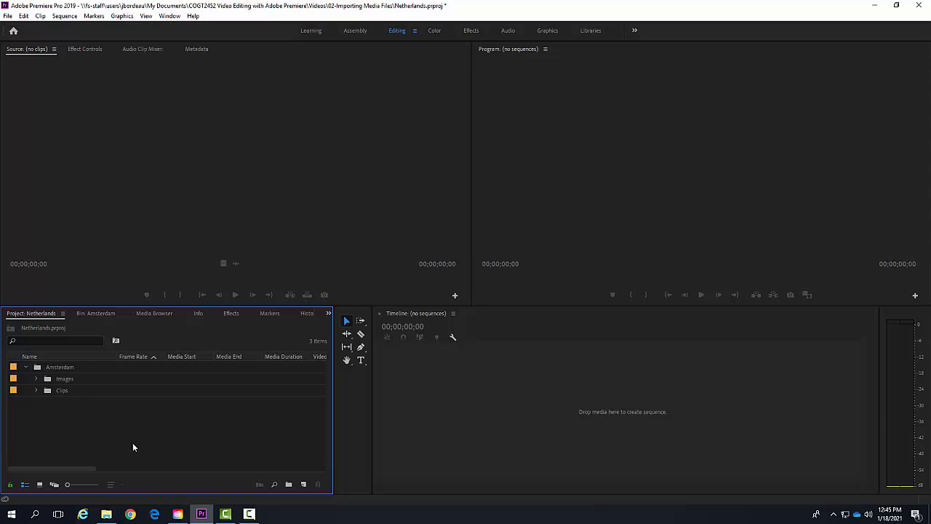
Step: Create another bin at the project's top level and name it Zwolle
click(289, 485)
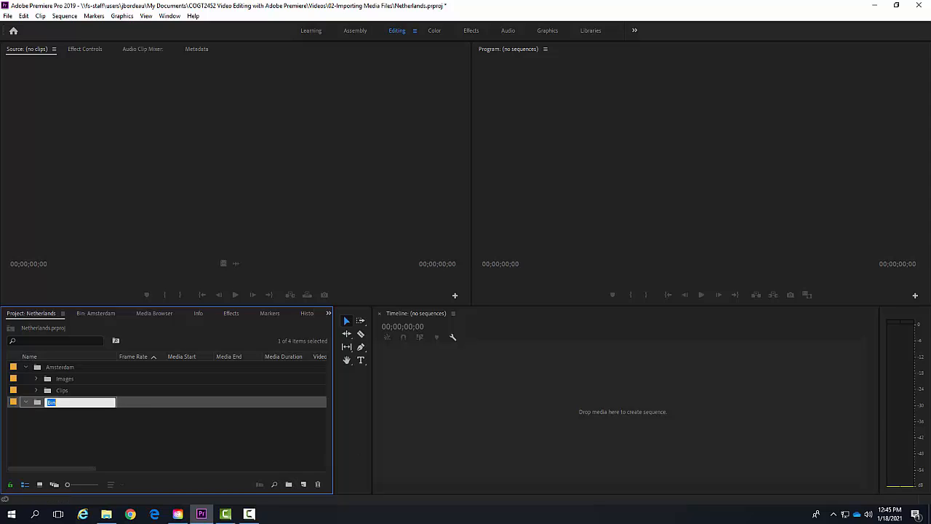
key(alt+Tab)
key(alt+Tab)
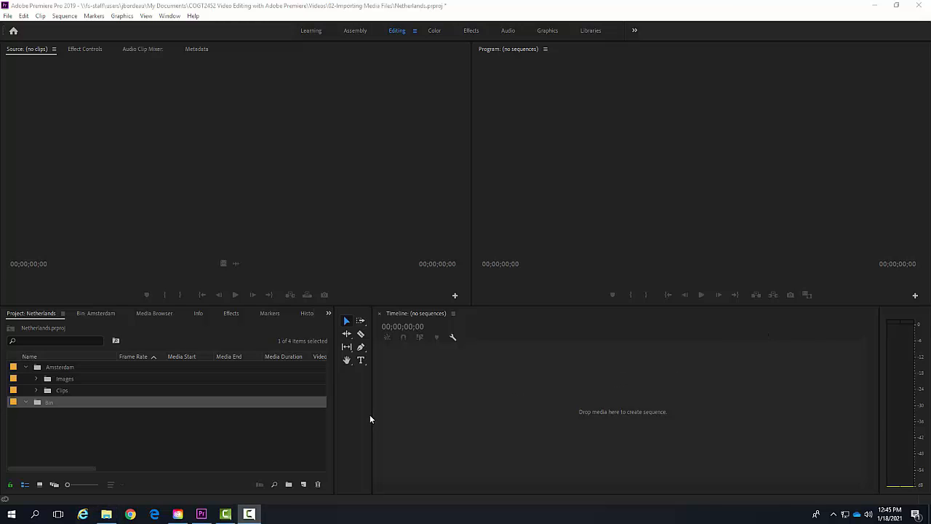
click(44, 403)
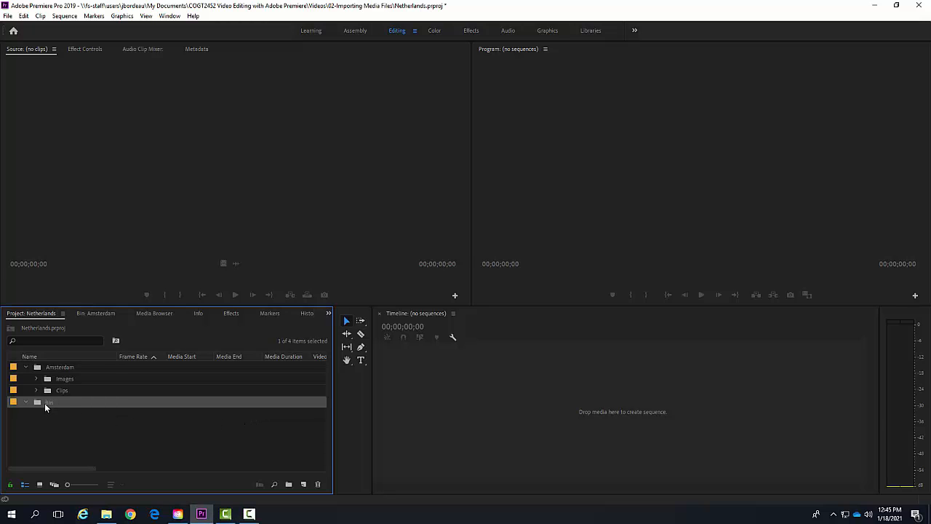
click(48, 402)
text(zWOLLE)
key(BackSpace)
key(BackSpace)
key(BackSpace)
key(BackSpace)
key(BackSpace)
key(BackSpace)
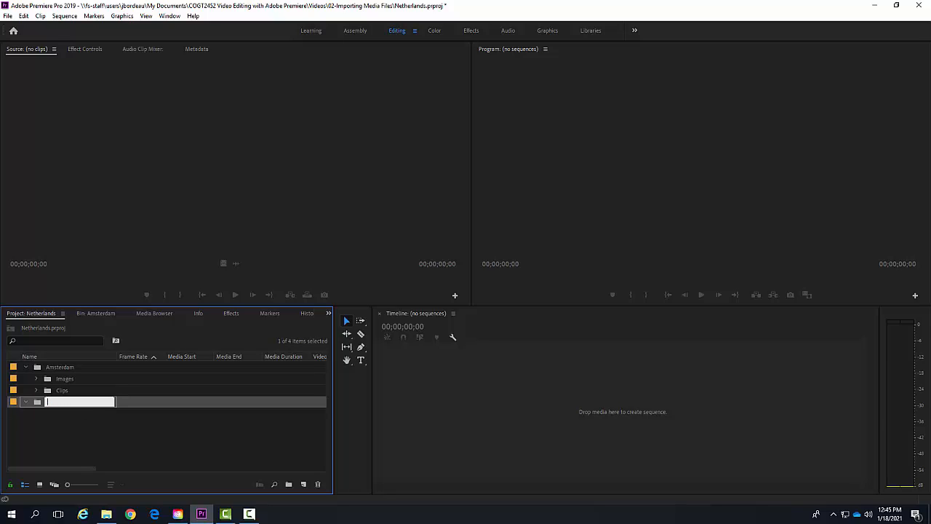
text(Zwolle)
key(Return)
Step: Create a bin named Clips inside the Zwolle bin and open that new Clips bin
double_click(58, 403)
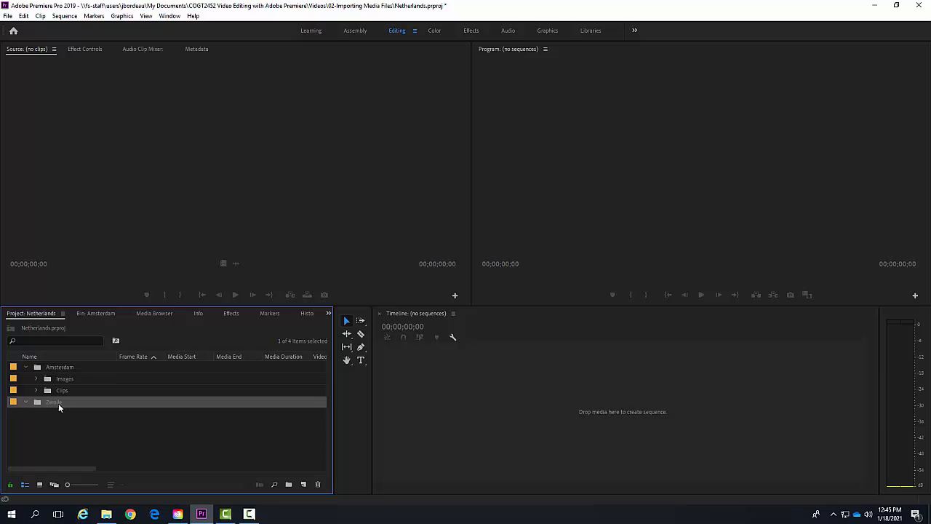
click(289, 485)
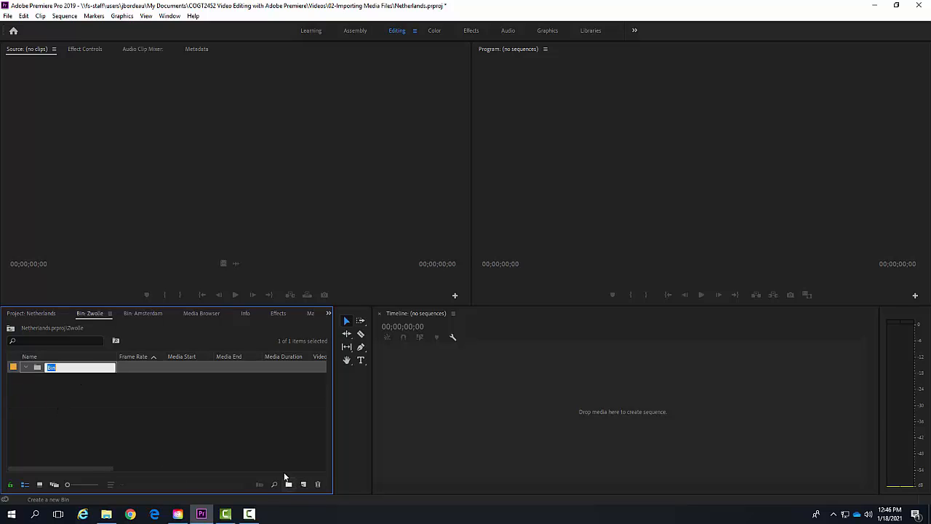
text(Clips)
key(Tab)
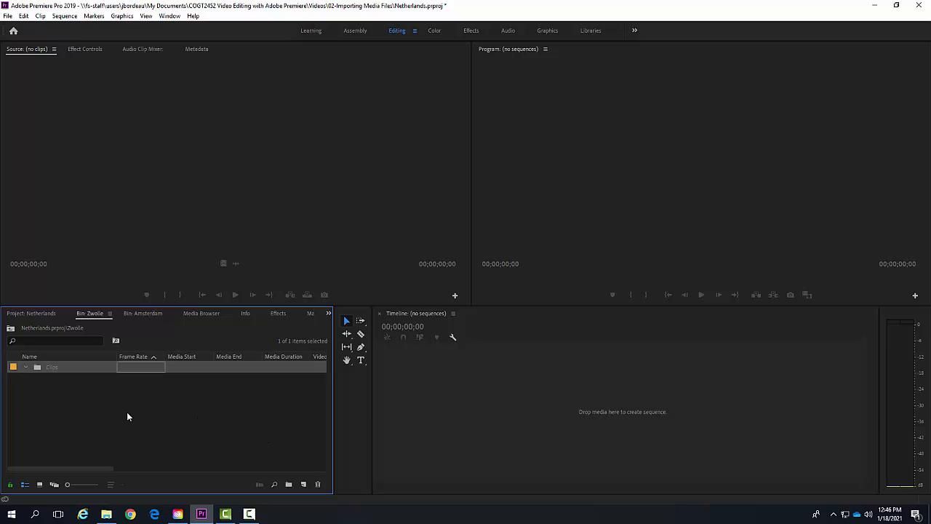
click(65, 367)
double_click(37, 368)
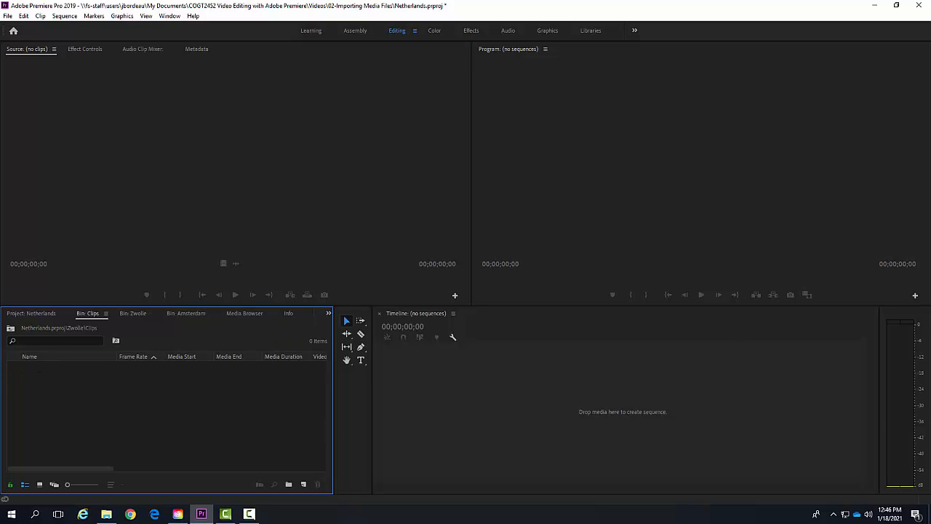
Step: Switch to File Explorer, place its window over the editing workspace, and widen the Name column to show the full Pictures folder names
key(alt+Tab)
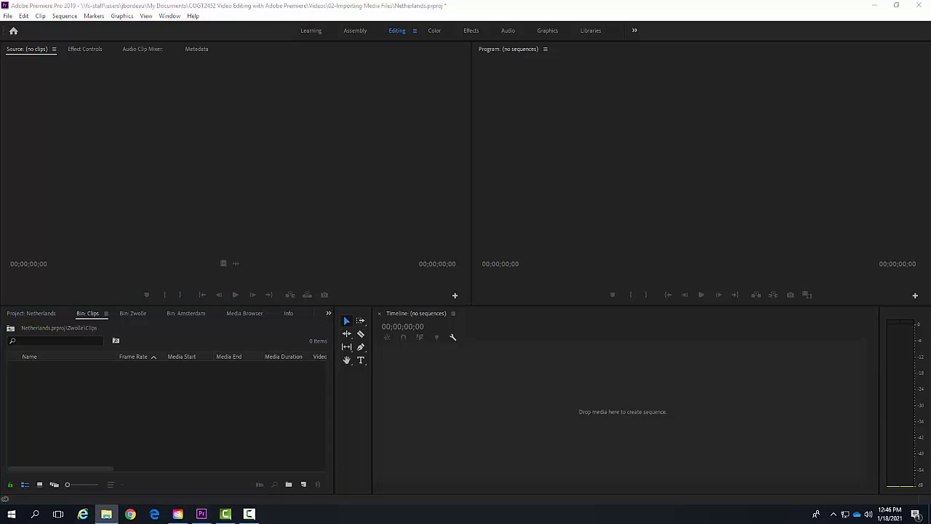
drag(930, 120, 447, 67)
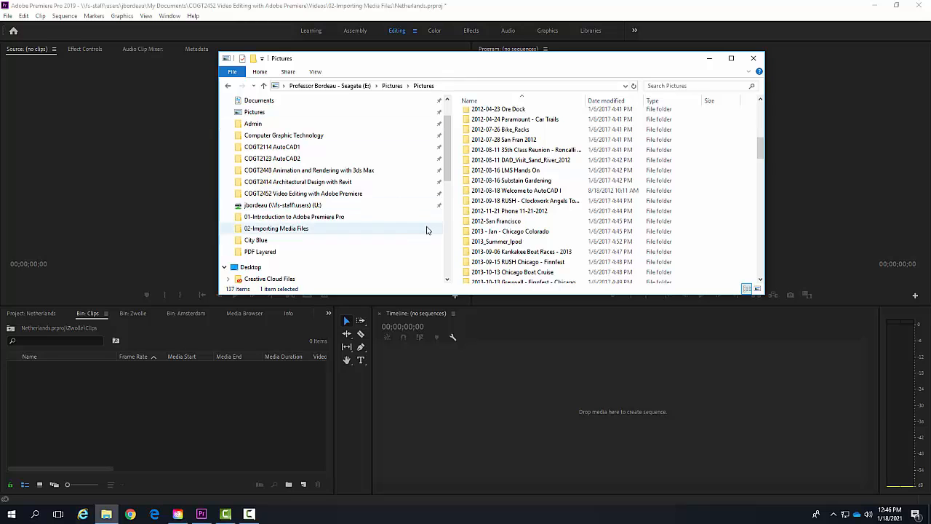
scroll(559, 233, down, 8)
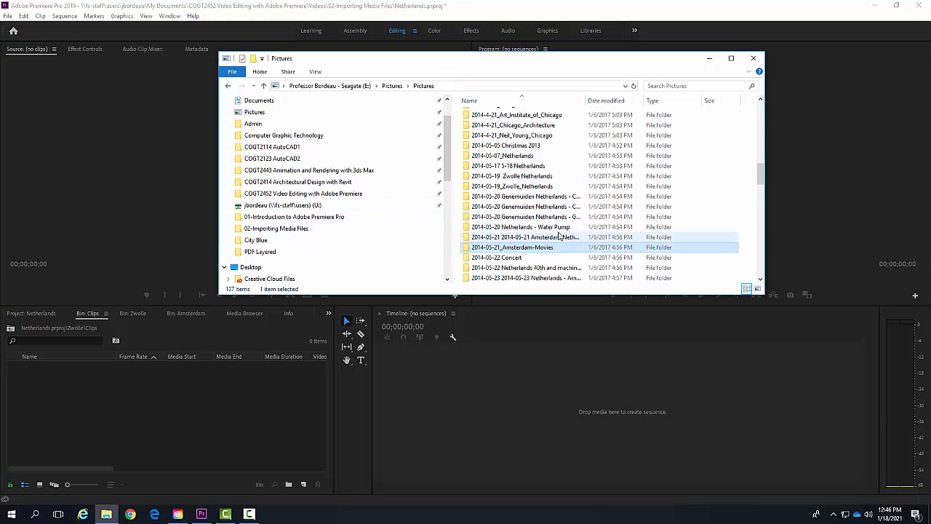
scroll(559, 238, down, 2)
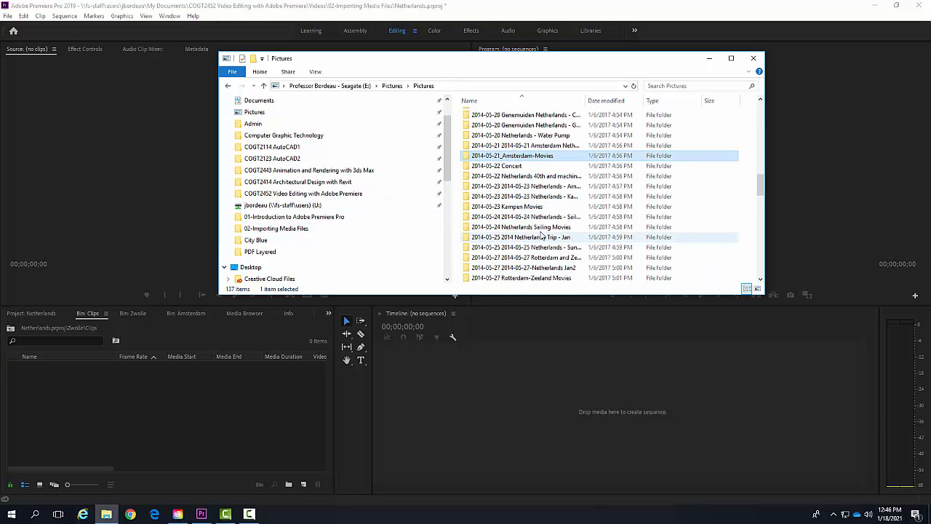
scroll(542, 237, down, 2)
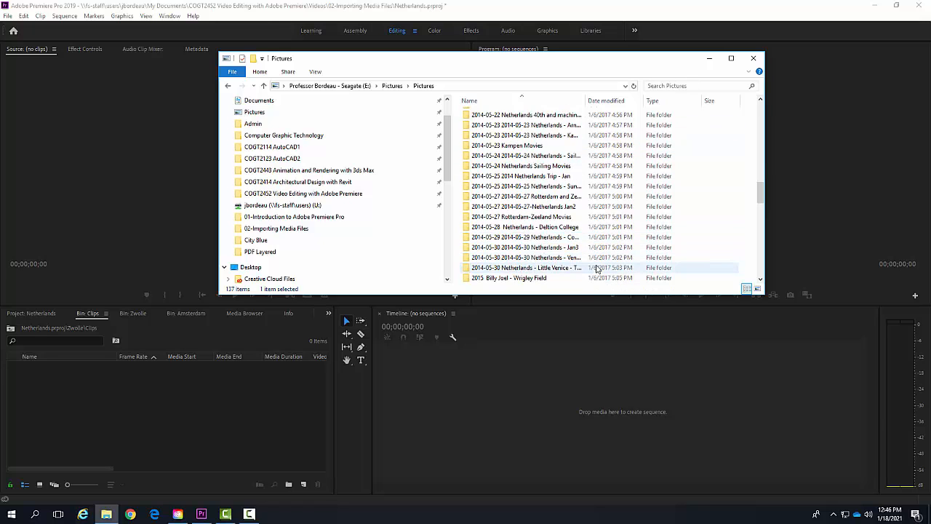
drag(586, 101, 657, 115)
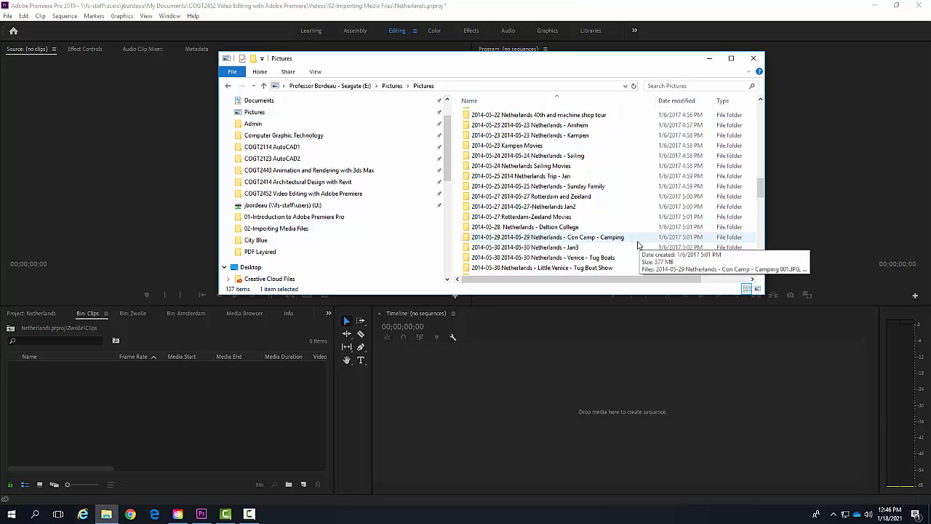
Step: Find and open the "2014-05-19 Zwolle Netherlands" folder in Pictures and look through its files for video clips
scroll(626, 237, down, 2)
scroll(625, 237, up, 3)
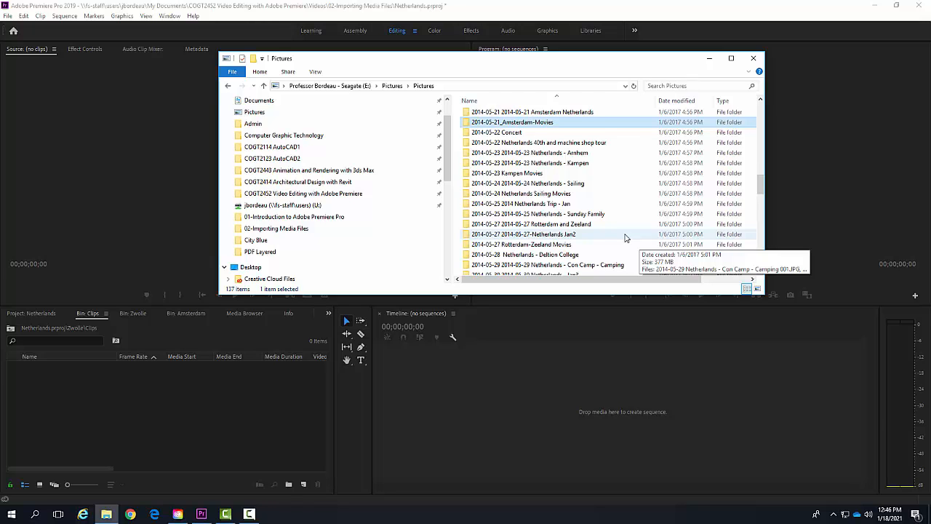
scroll(626, 238, up, 3)
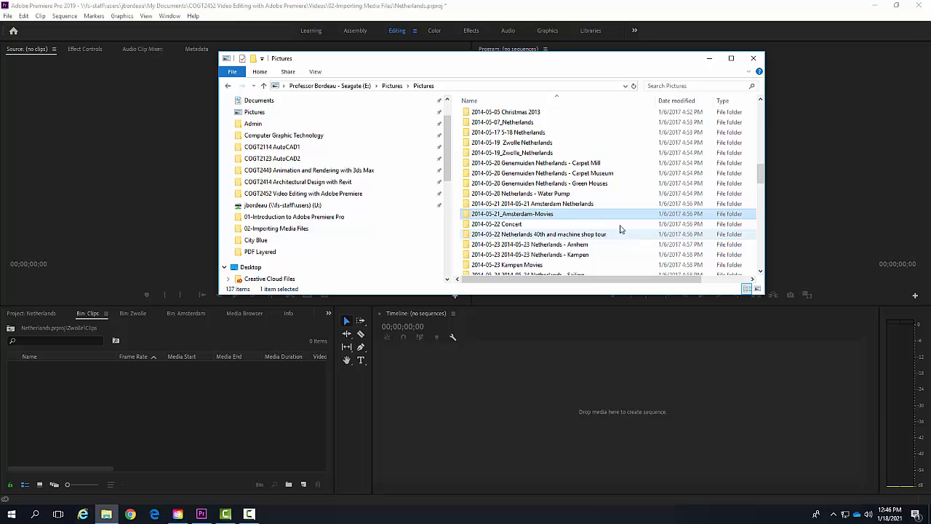
double_click(510, 143)
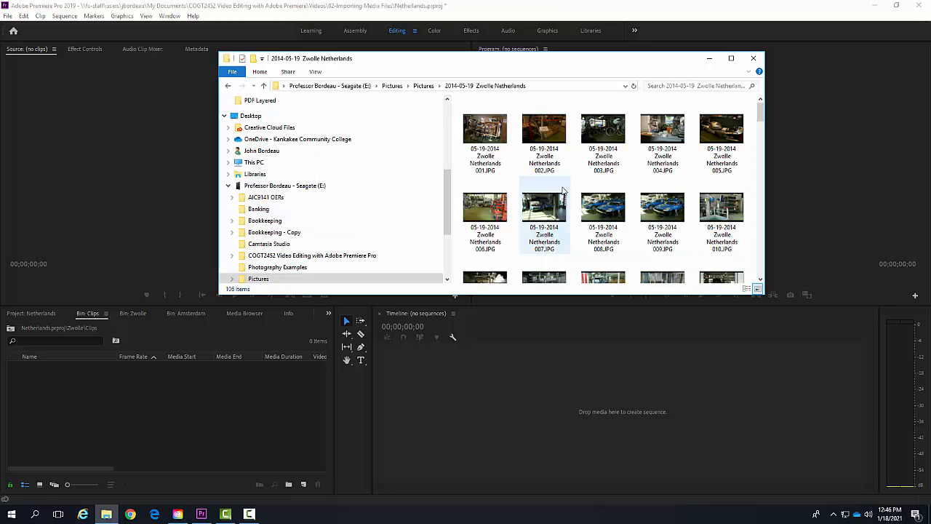
scroll(575, 202, down, 2)
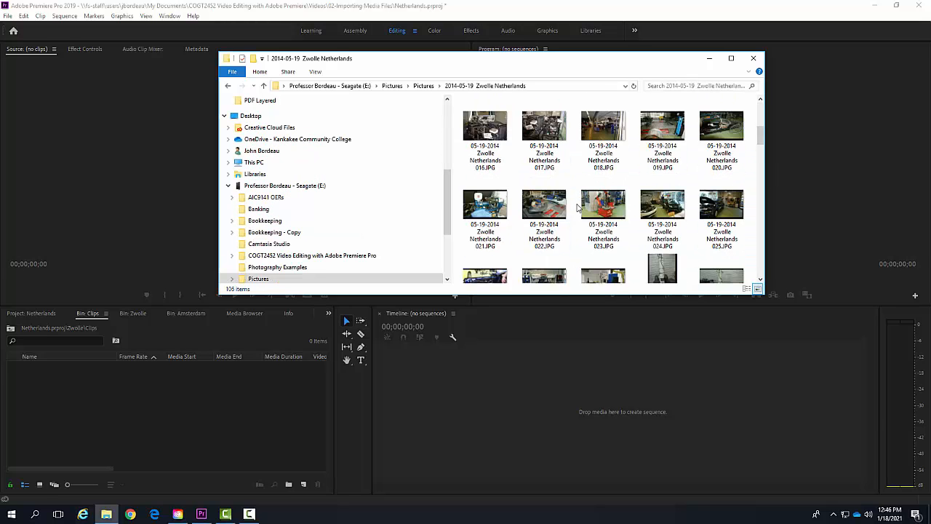
scroll(577, 209, down, 9)
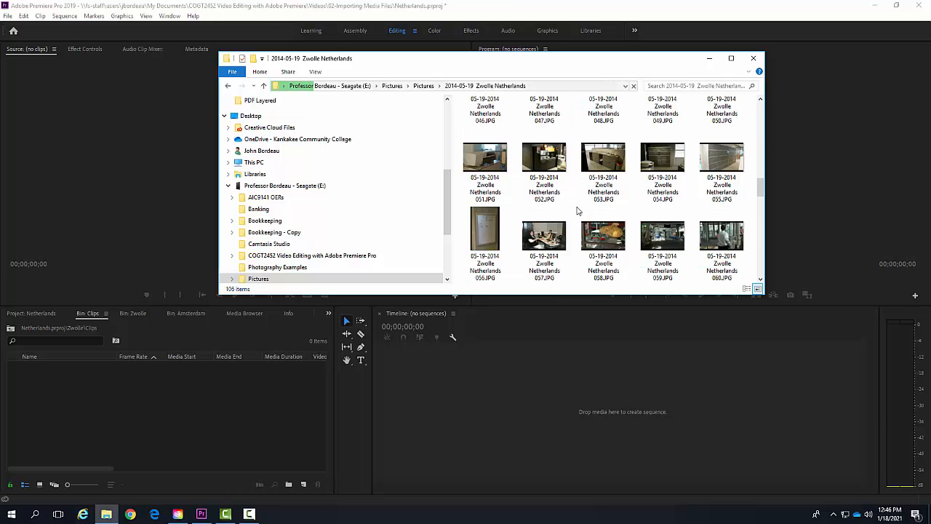
scroll(578, 211, down, 8)
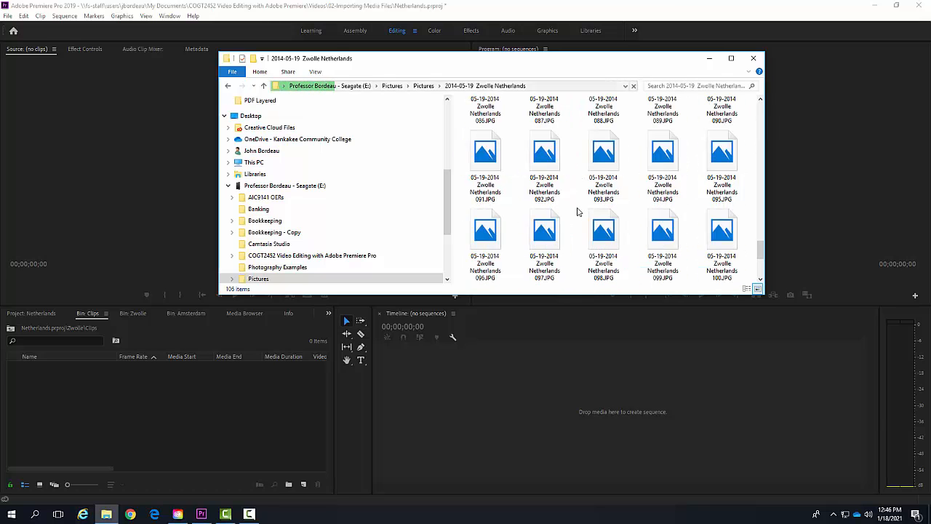
scroll(578, 211, up, 5)
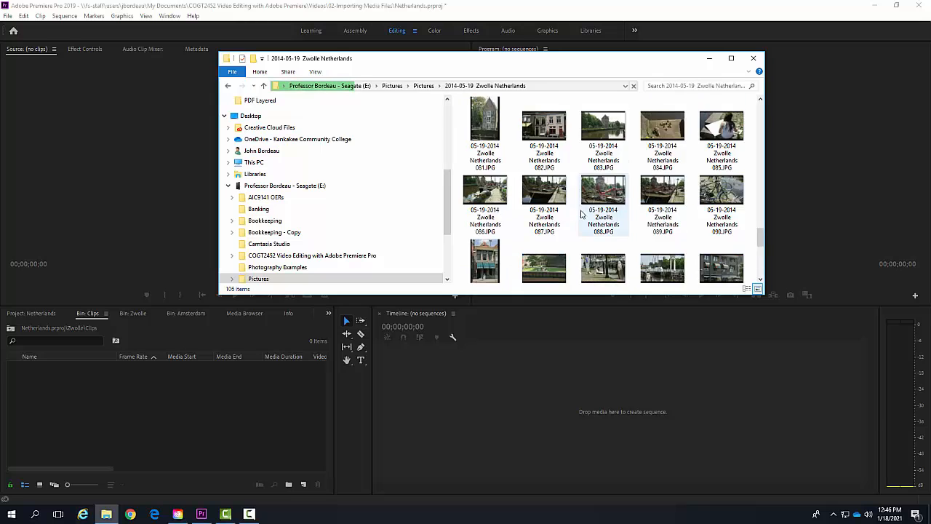
Step: Go back to Pictures, open the 2014-05-19_Zwolle_Netherlands folder, and look for MOV files
click(424, 86)
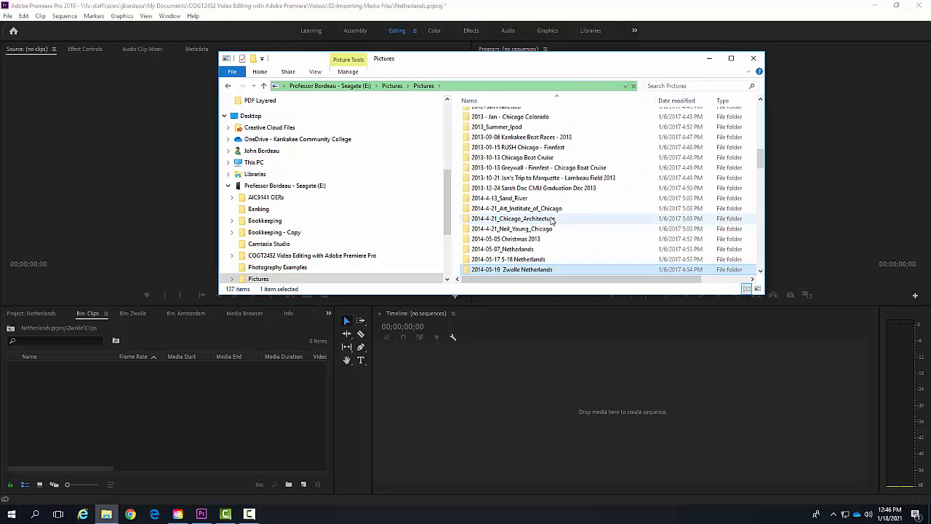
scroll(550, 263, down, 1)
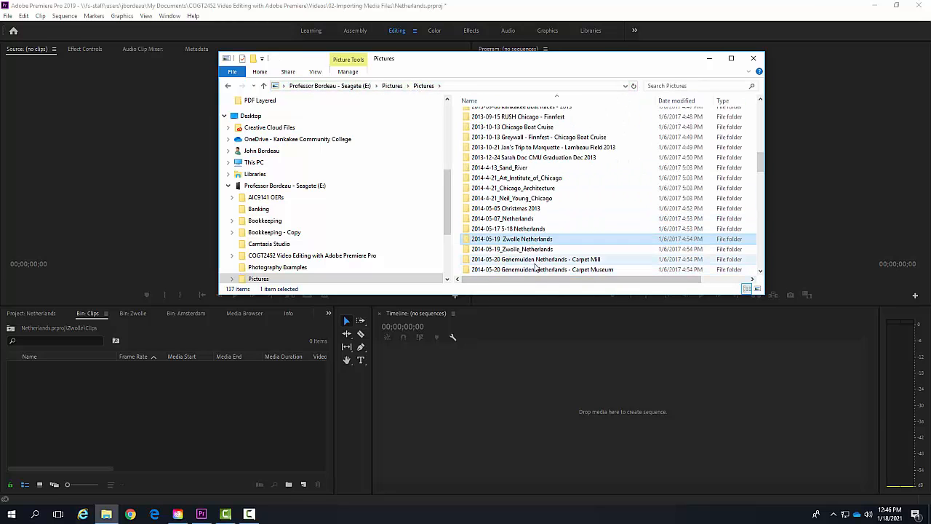
double_click(531, 249)
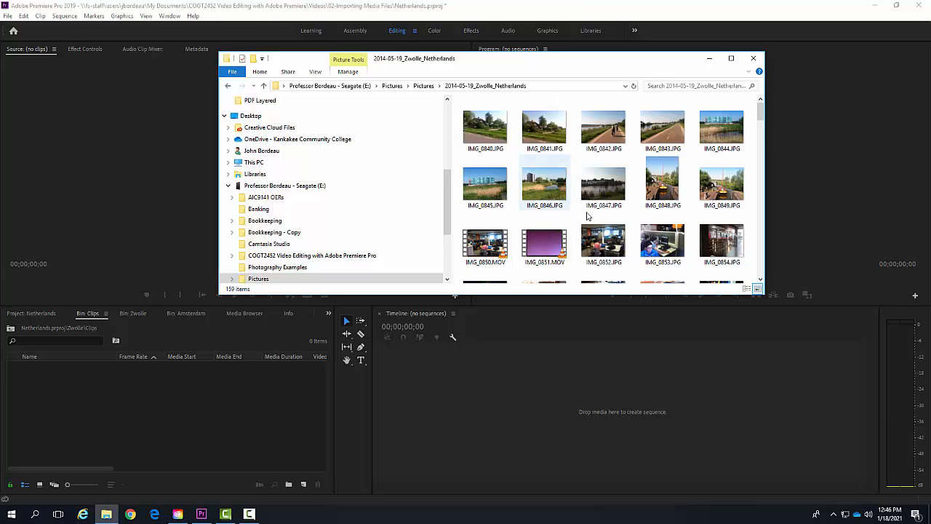
scroll(592, 218, down, 2)
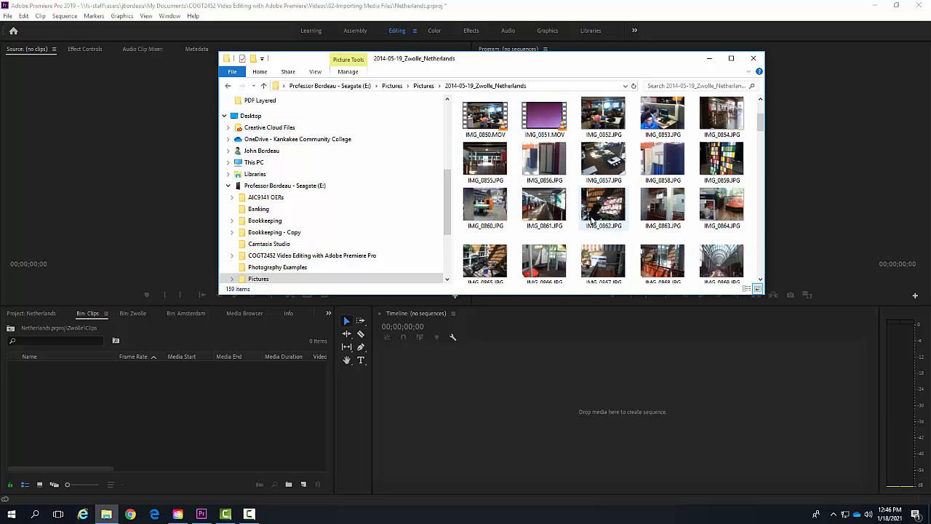
scroll(592, 218, up, 2)
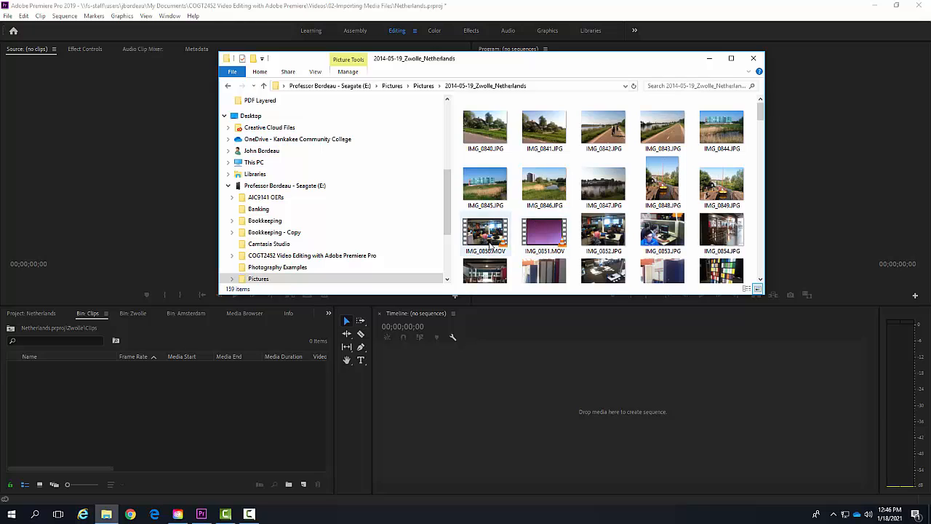
Step: Import IMG_0850.MOV and IMG_0851.MOV into Zwolle's Clips bin and return to the project's top level in Premiere Pro
click(559, 242)
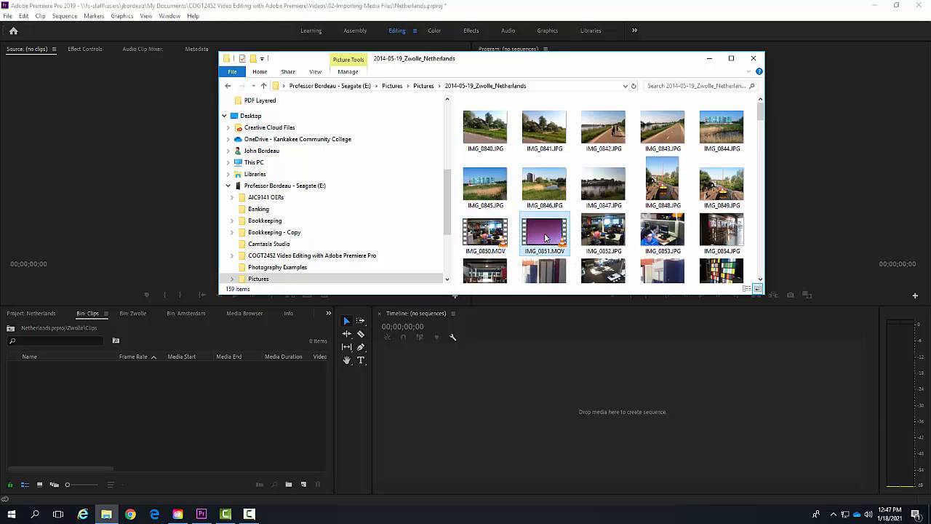
ctrl+click(485, 237)
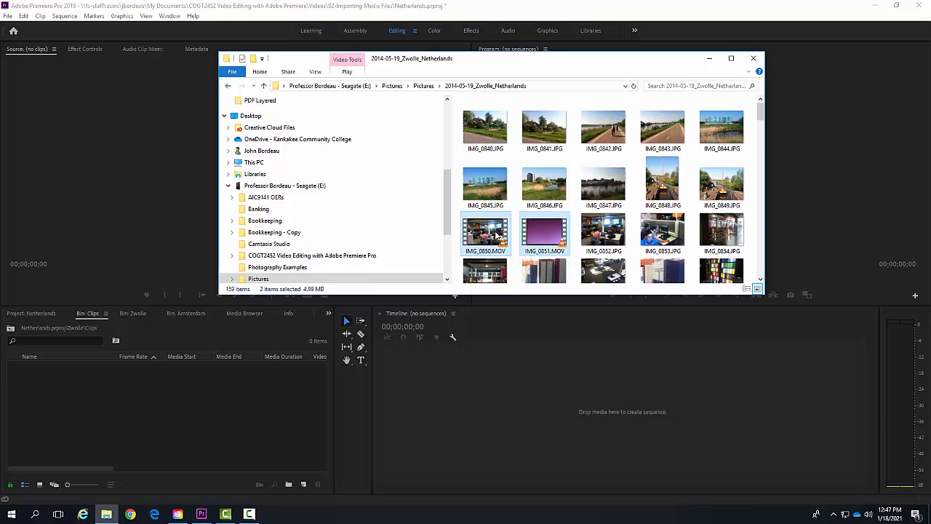
drag(495, 237, 94, 412)
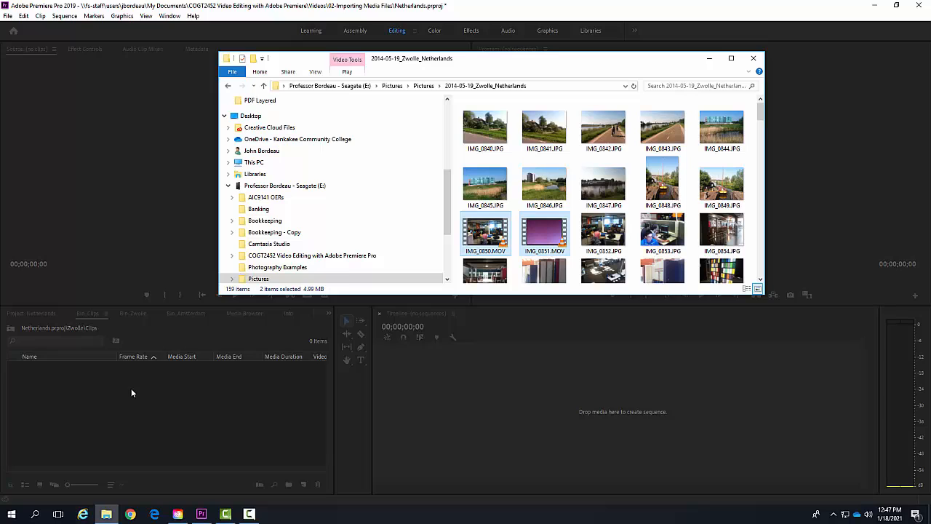
click(10, 329)
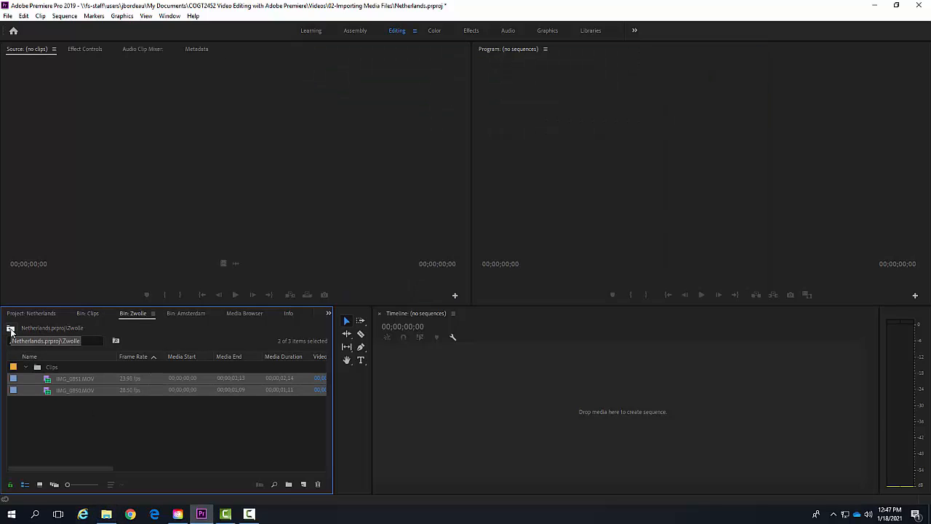
click(11, 328)
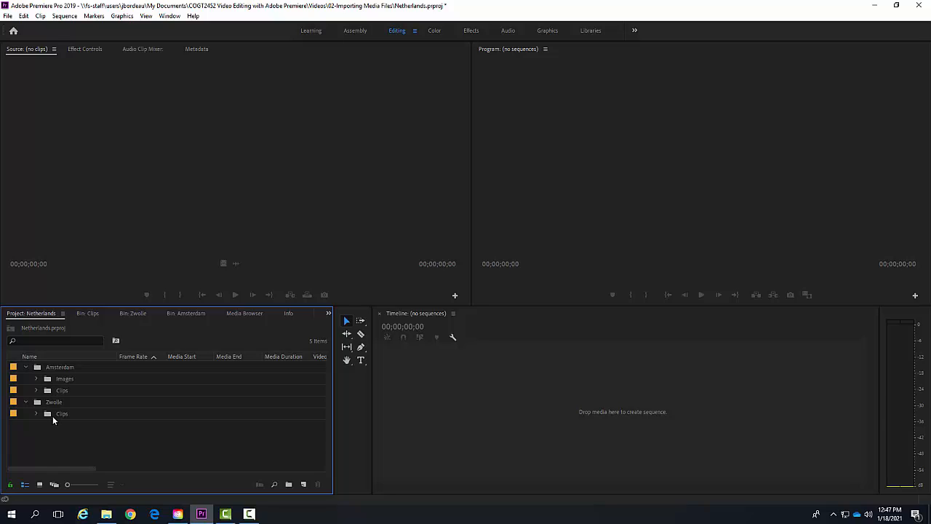
Step: Show the project's top level and the Zwolle bin in Icon View, and open Zwolle's Clips bin
click(40, 485)
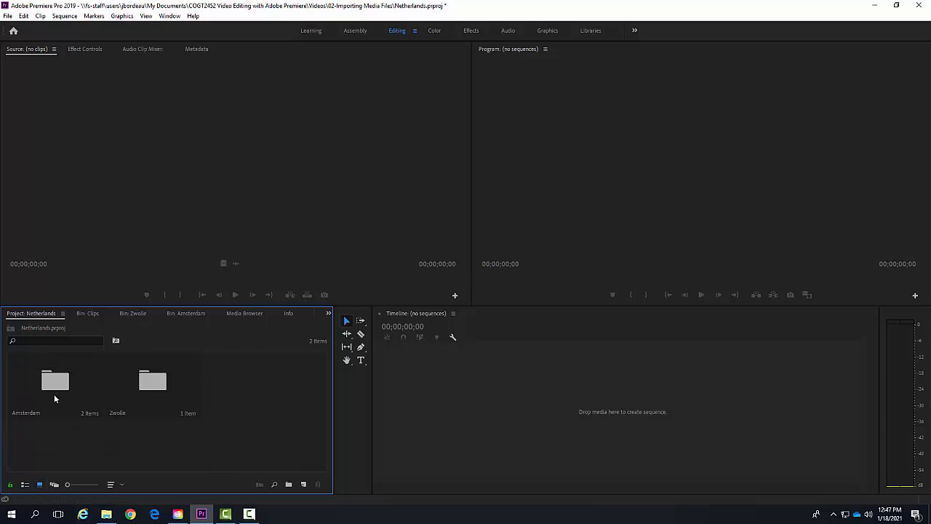
double_click(150, 391)
click(150, 390)
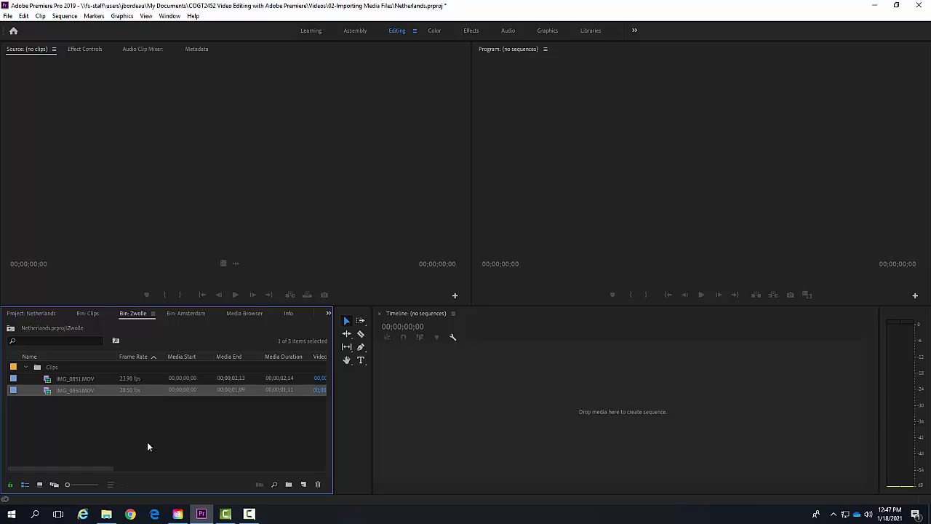
click(39, 484)
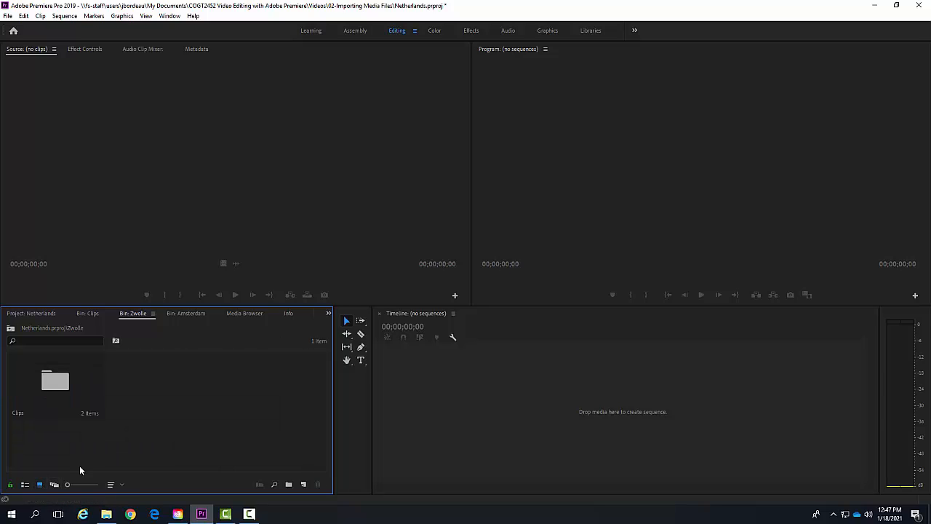
double_click(48, 384)
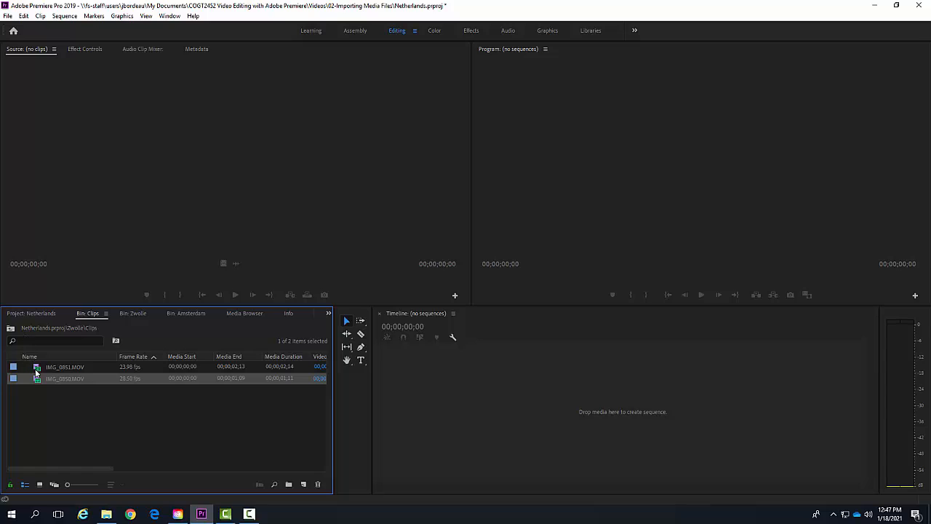
Step: Return to the project's top level and display its bins in List View
click(11, 329)
click(11, 328)
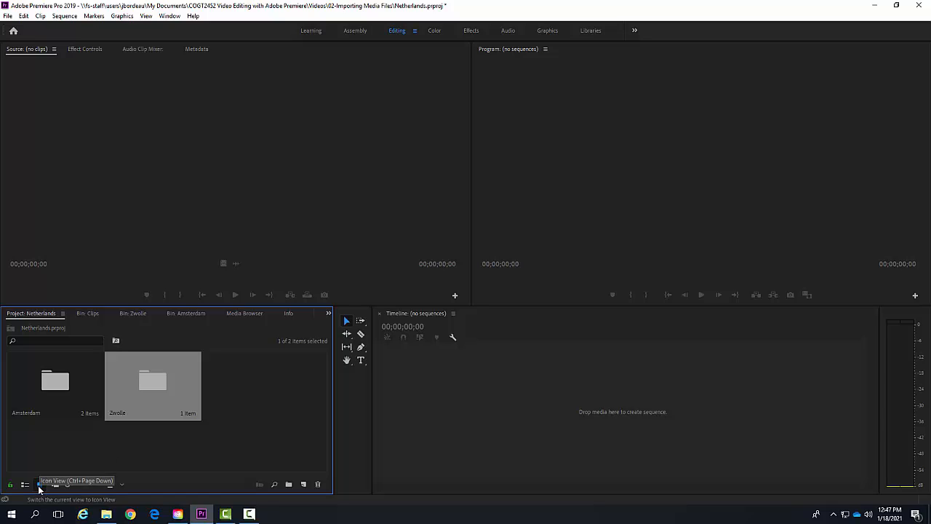
click(25, 484)
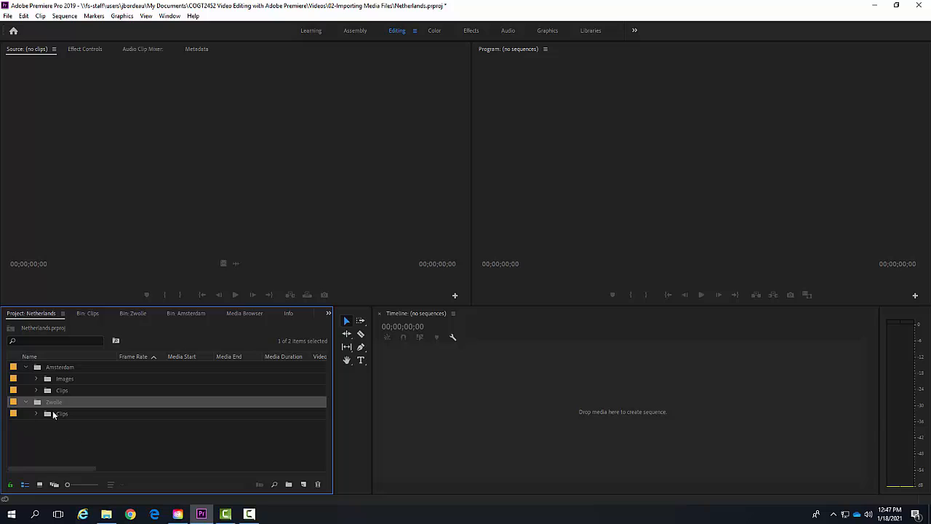
Step: Open Amsterdam's Clips bin and display its clips as thumbnails in Icon View
click(62, 391)
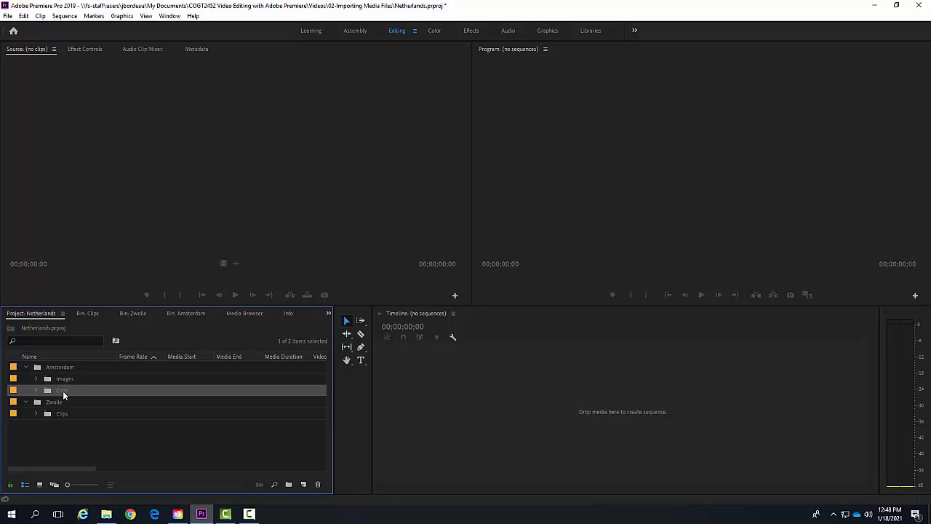
double_click(47, 393)
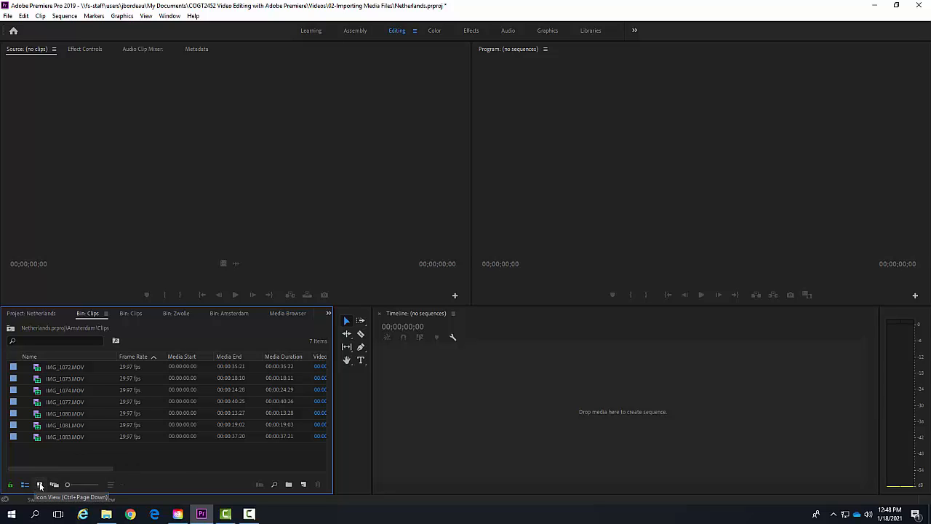
click(40, 485)
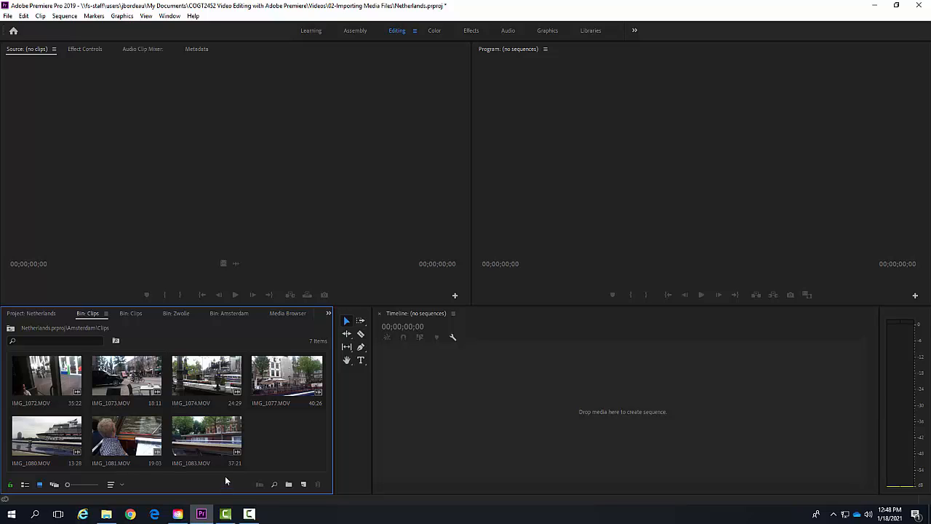
Step: Browse the Amsterdam clips in Freeform View, and switch through Icon View back to List View
click(54, 485)
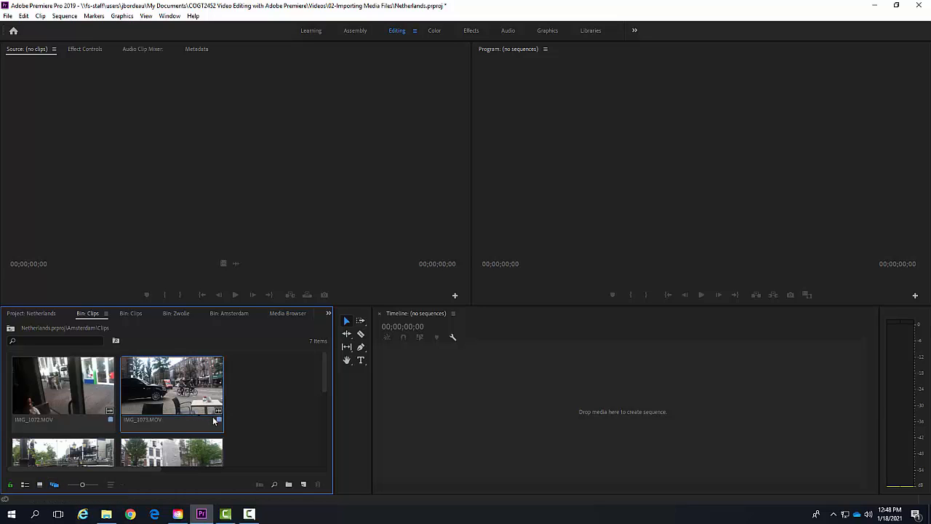
scroll(248, 433, down, 1)
scroll(248, 434, up, 1)
scroll(248, 433, down, 1)
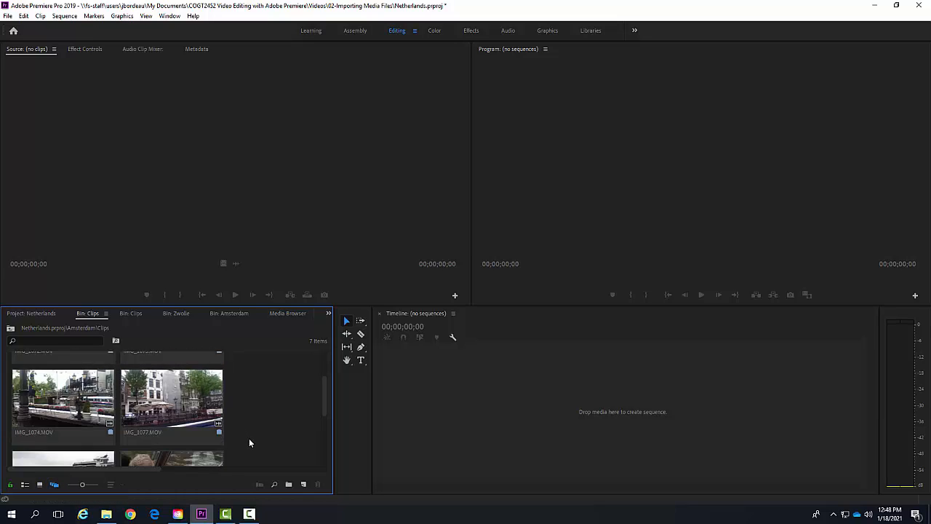
scroll(248, 442, down, 1)
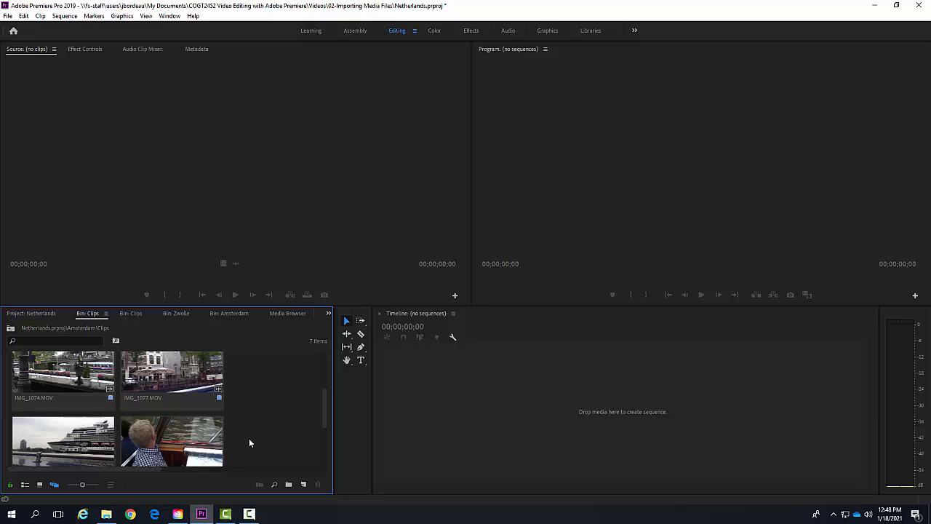
click(39, 485)
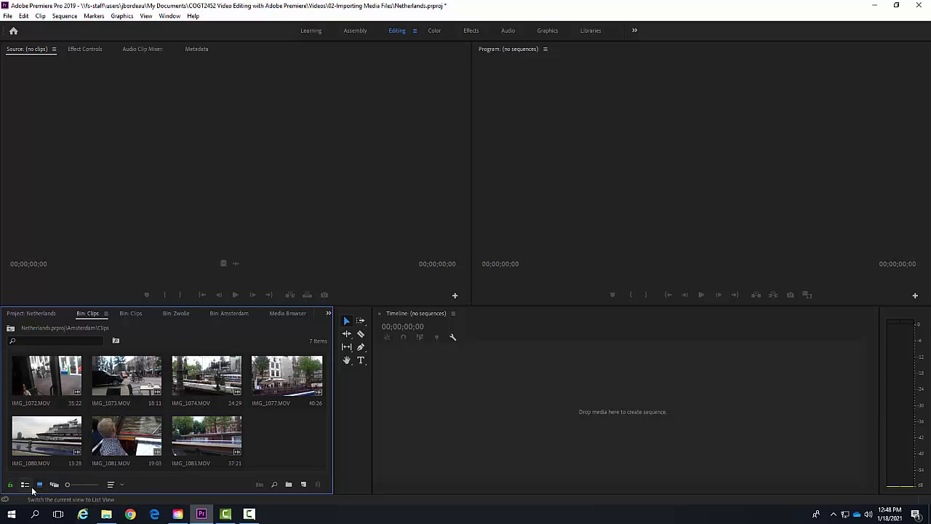
click(25, 485)
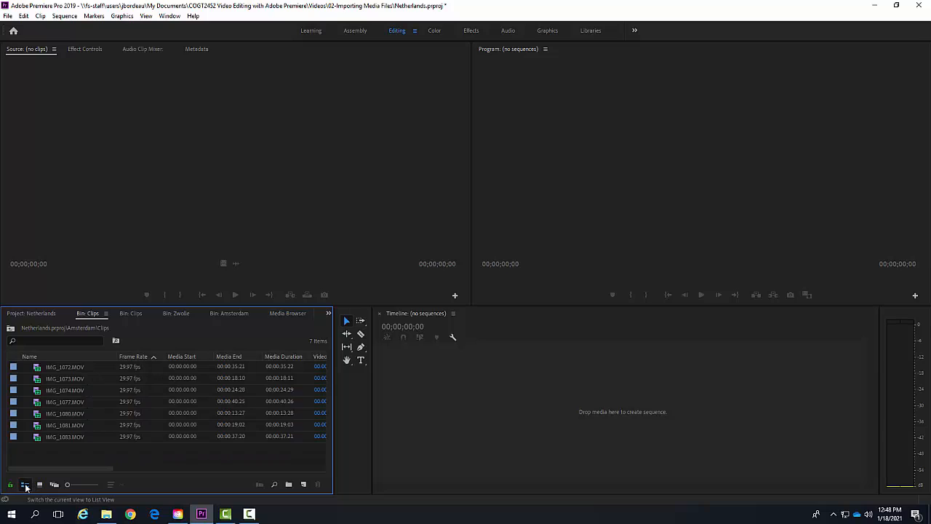